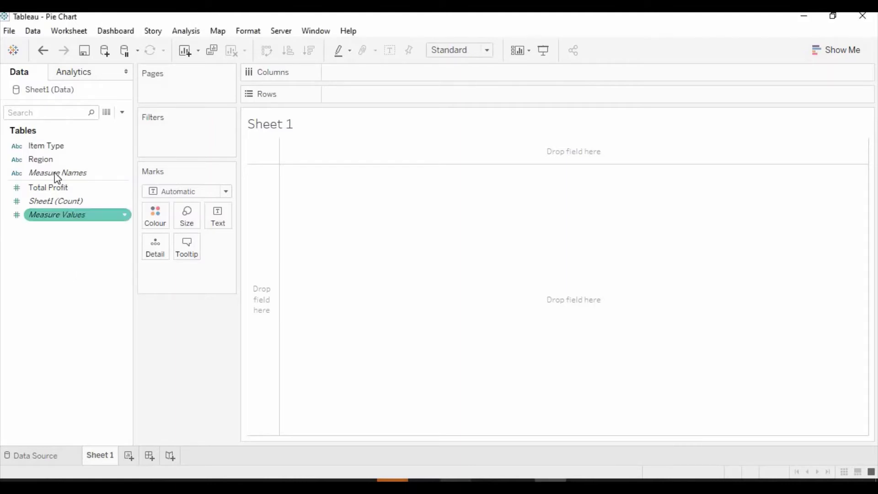
Step: Plot summed Total Profit against each Item Type as a horizontal bar chart
mouse_move(53, 145)
left_mouse_down()
mouse_move(140, 156)
mouse_move(405, 101)
left_mouse_up()
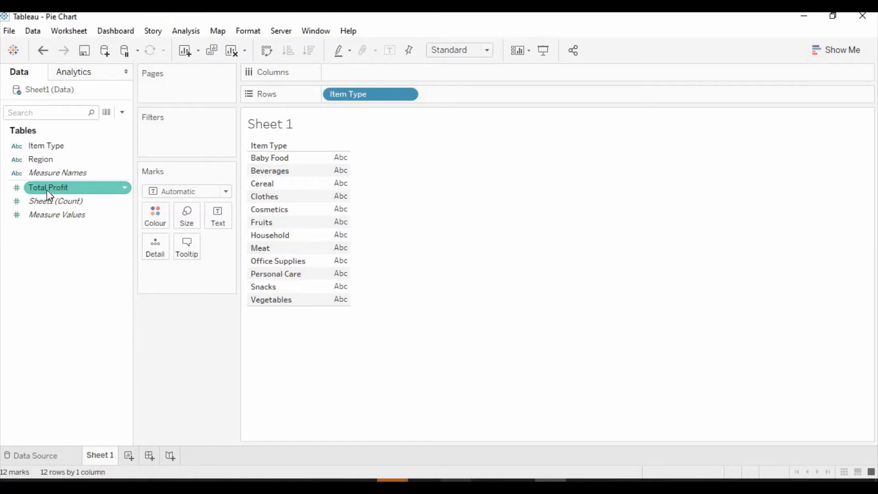
mouse_move(47, 191)
left_mouse_down()
mouse_move(341, 162)
mouse_move(354, 80)
left_mouse_up()
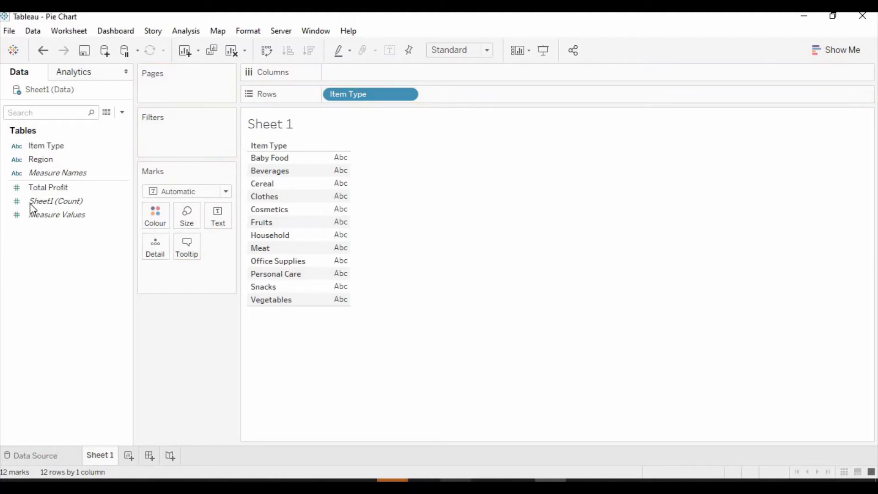
left_click_drag(47, 187, 375, 77)
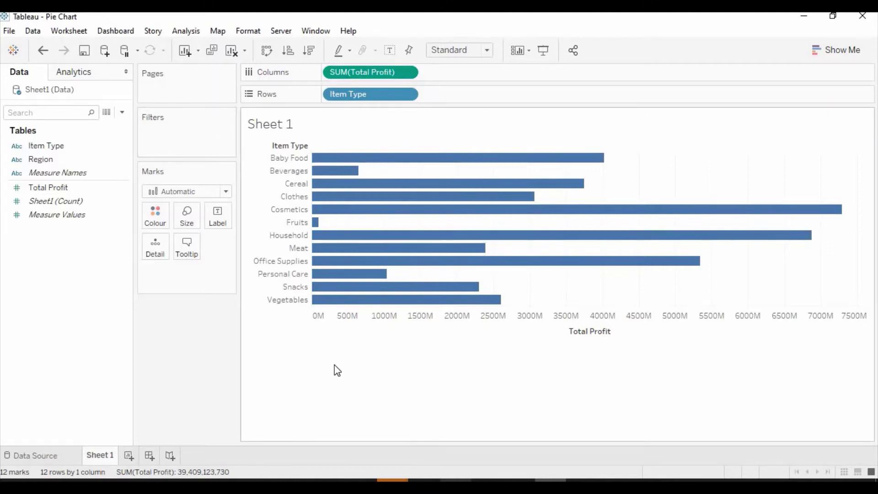
Step: Switch the bars to a Show Me pie chart and enlarge it with the Size slider
left_click(827, 58)
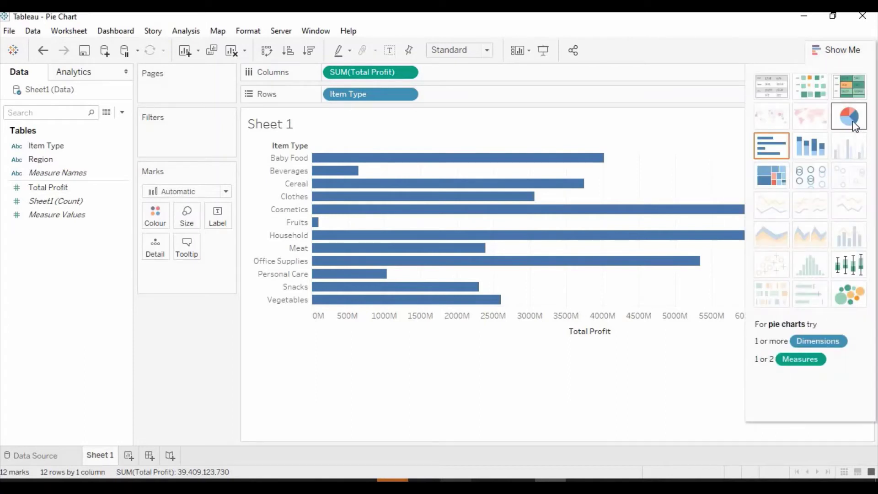
left_click(848, 116)
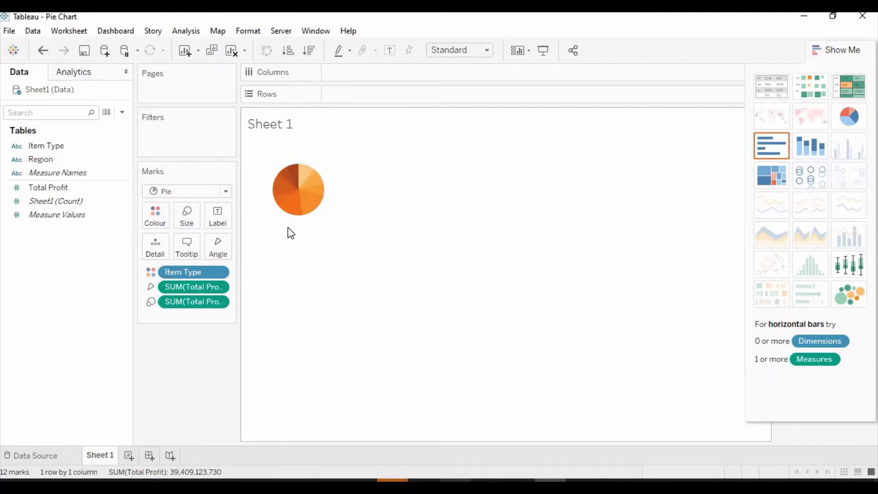
left_click(187, 215)
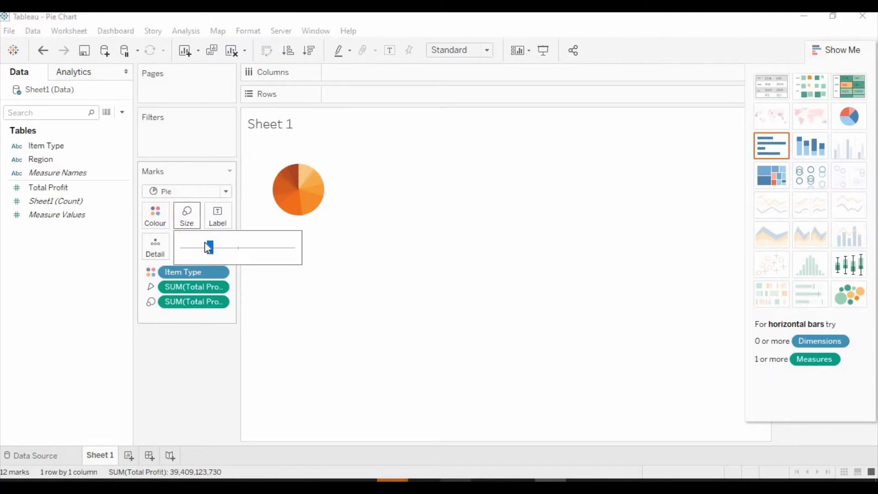
left_click_drag(208, 247, 229, 256)
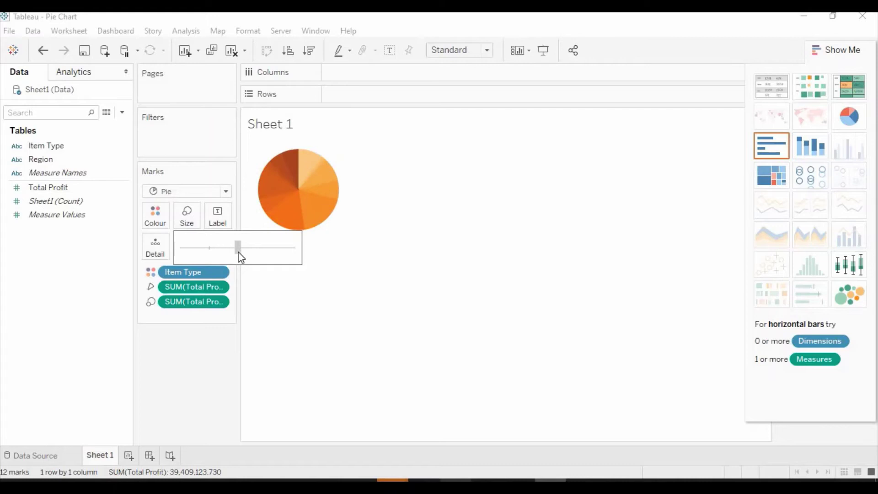
left_click(238, 251)
left_click(348, 339)
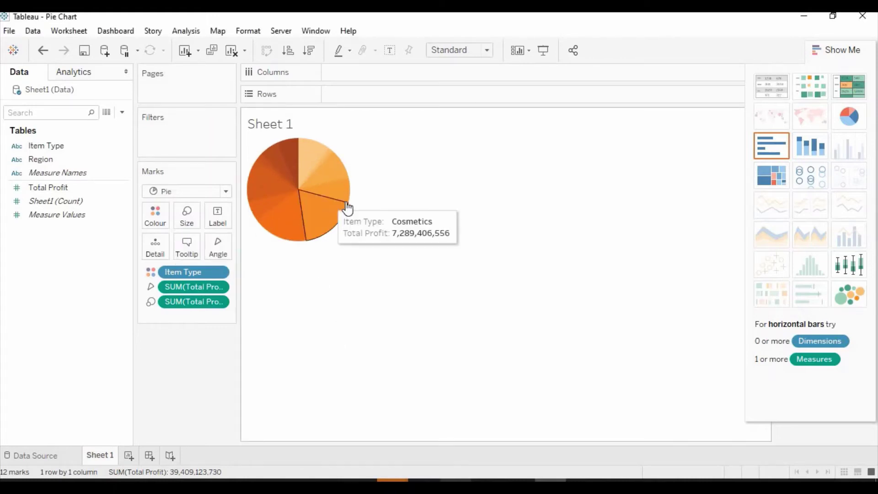
mouse_move(302, 175)
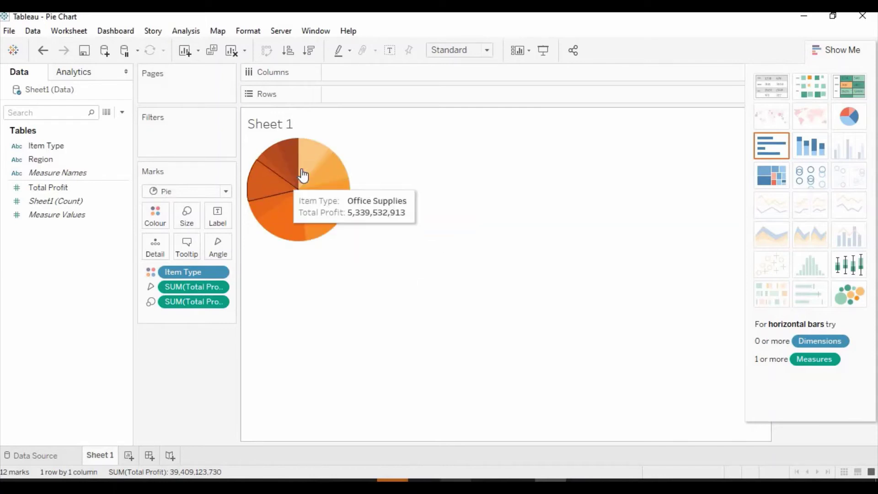
Step: Assign the Red palette to the Item Type slice colours
left_click(841, 54)
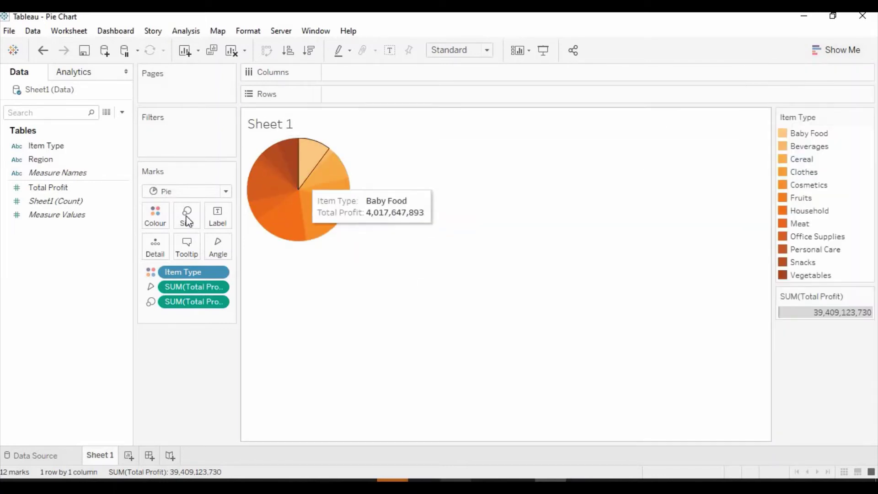
left_click(155, 217)
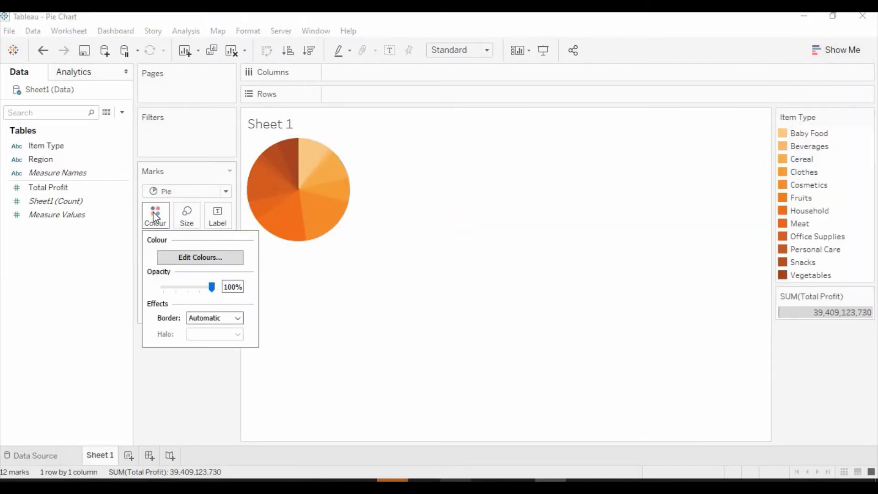
left_click(212, 257)
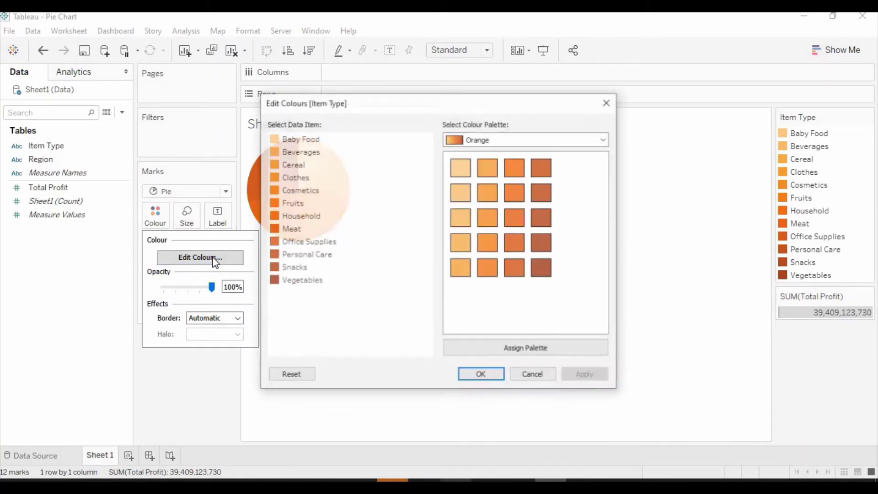
left_click(515, 143)
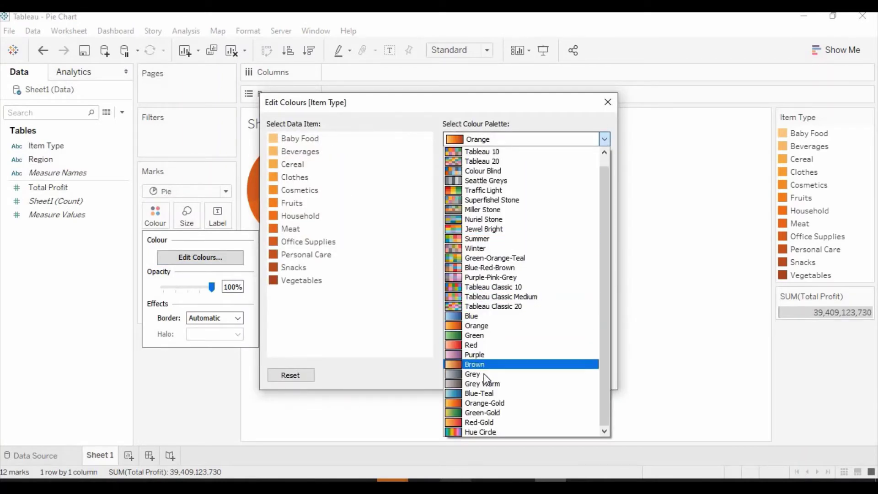
left_click(480, 345)
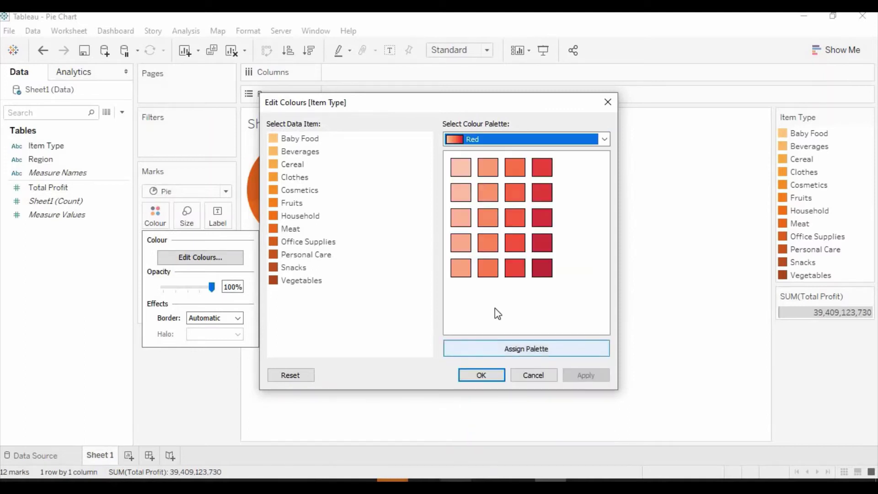
left_click(508, 350)
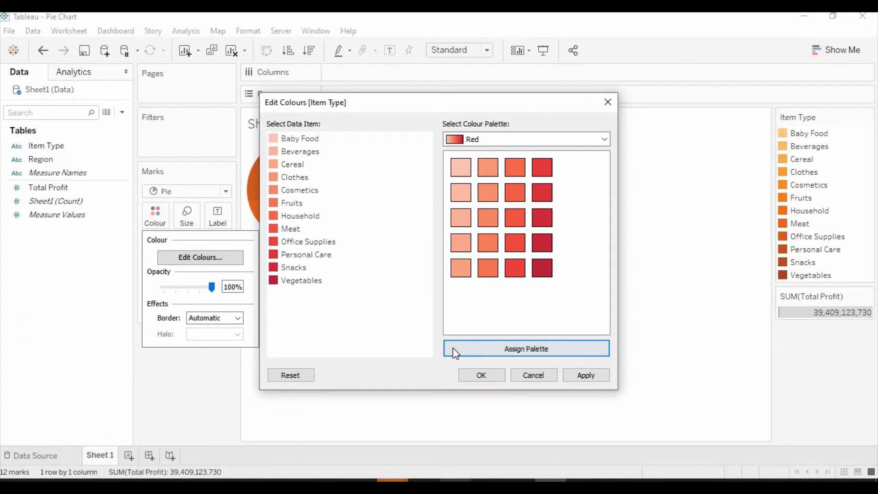
left_click(483, 378)
mouse_move(288, 155)
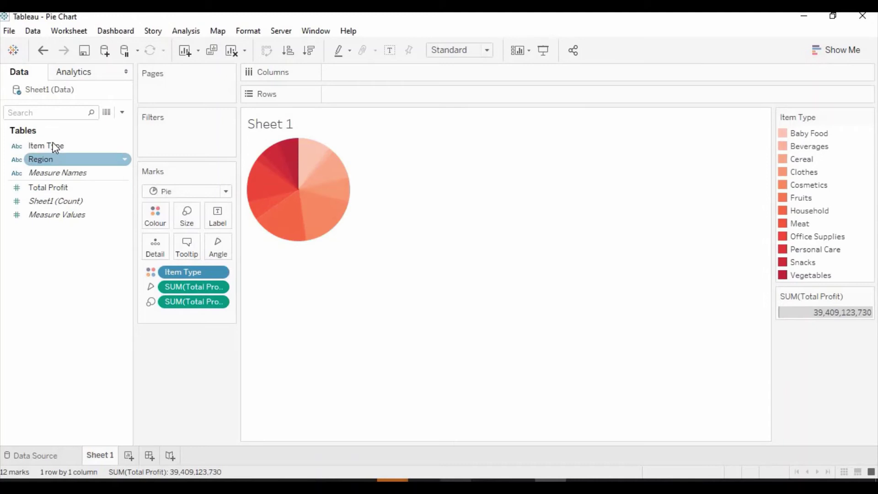
Step: Label the slices with Item Type and set the view size to Fit Width
left_click_drag(46, 149, 218, 217)
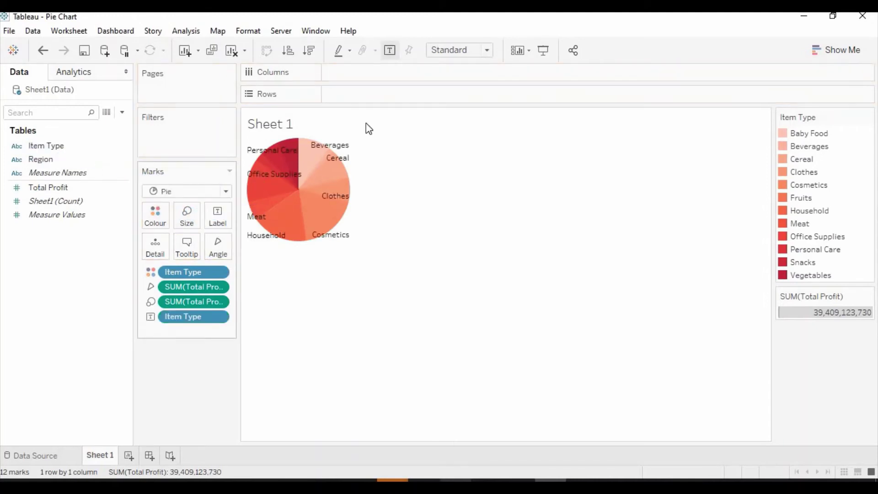
left_click(480, 53)
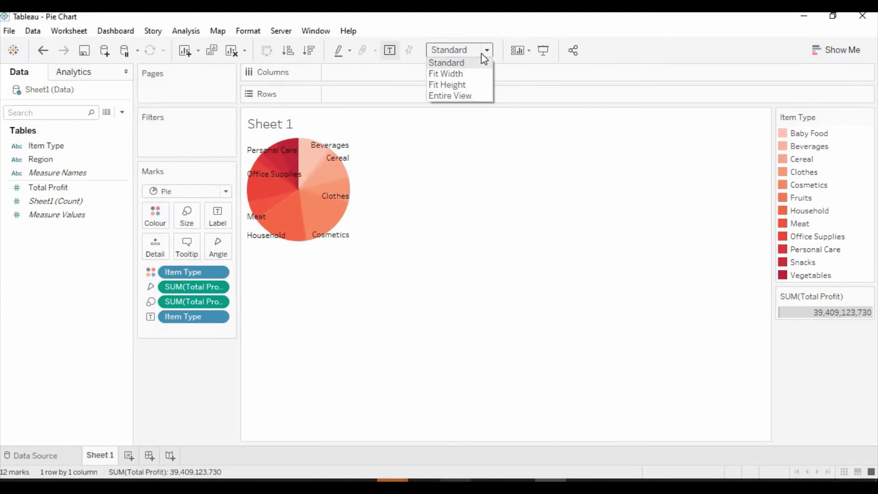
left_click(458, 76)
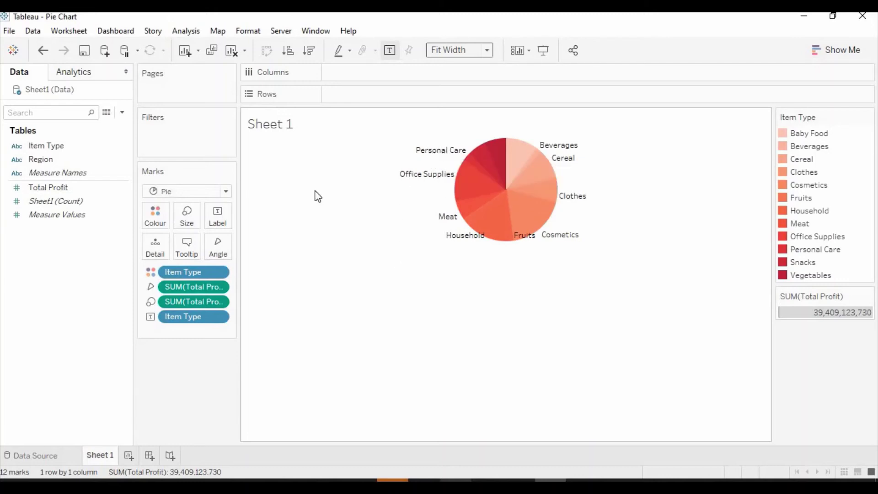
left_click(220, 217)
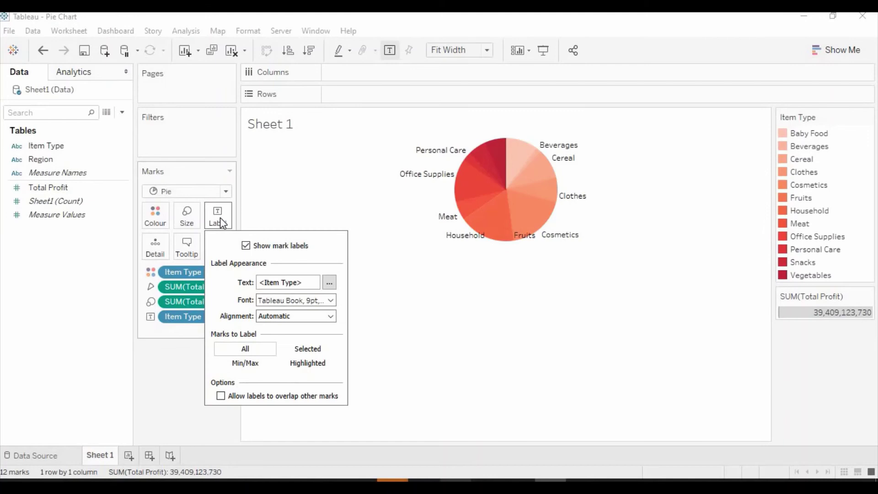
left_click(220, 395)
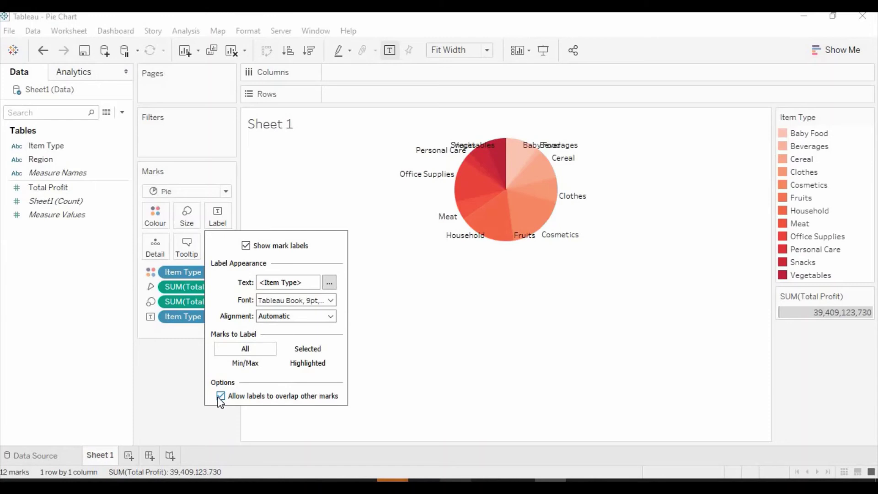
left_click(219, 395)
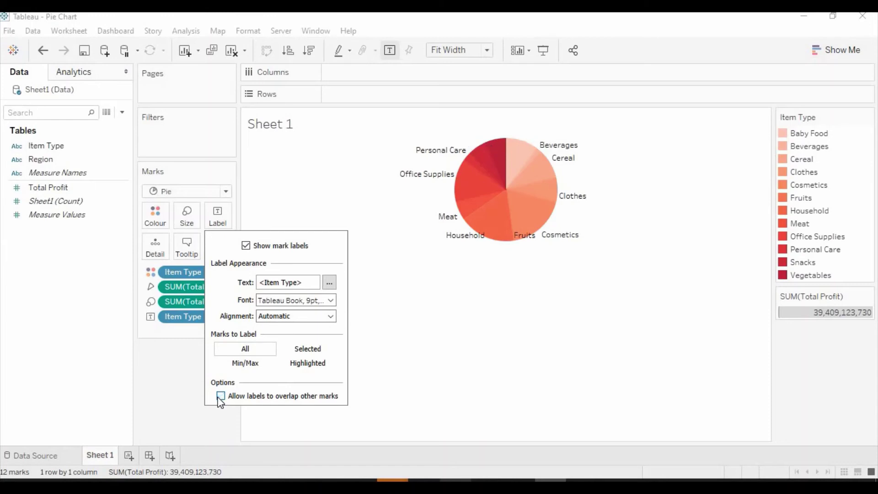
left_click(167, 375)
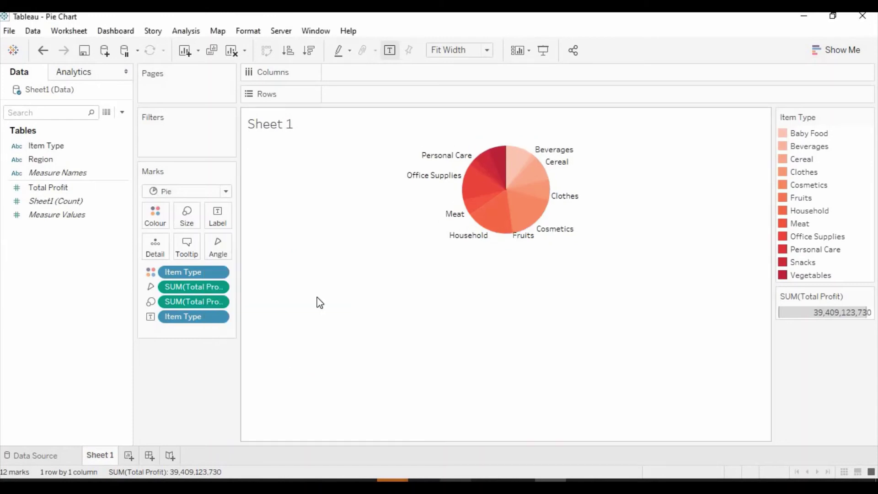
left_click_drag(46, 192, 215, 217)
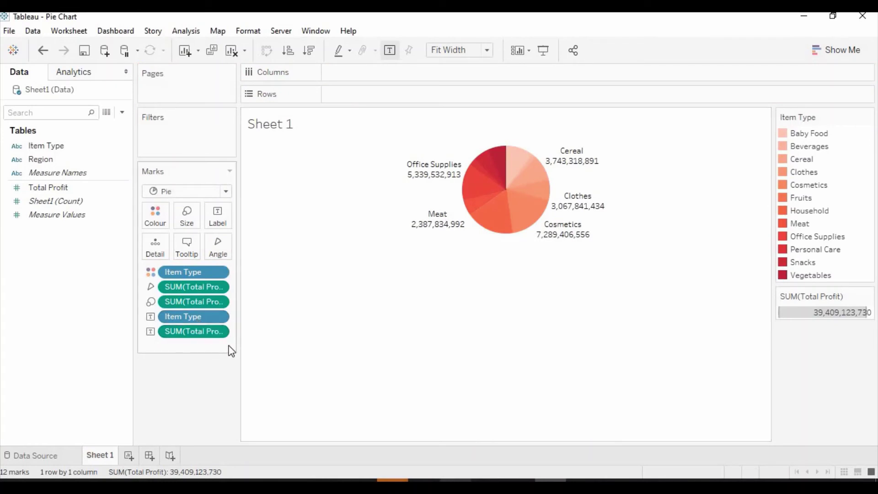
key("ctrl+z")
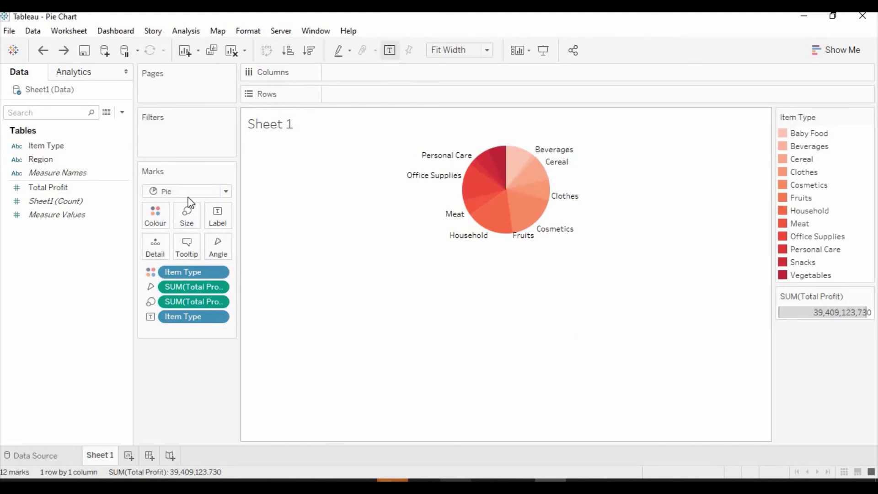
Step: Add Region to the Rows shelf to show one pie per region
left_click(45, 161)
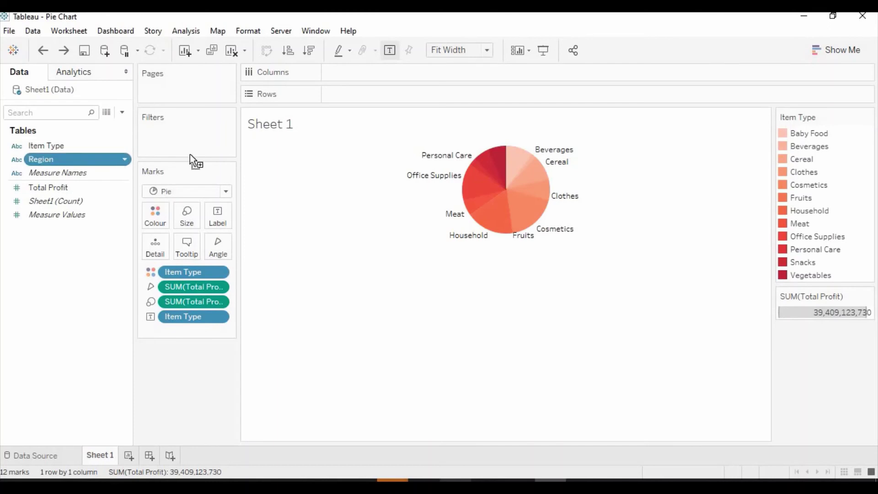
left_click_drag(46, 161, 351, 93)
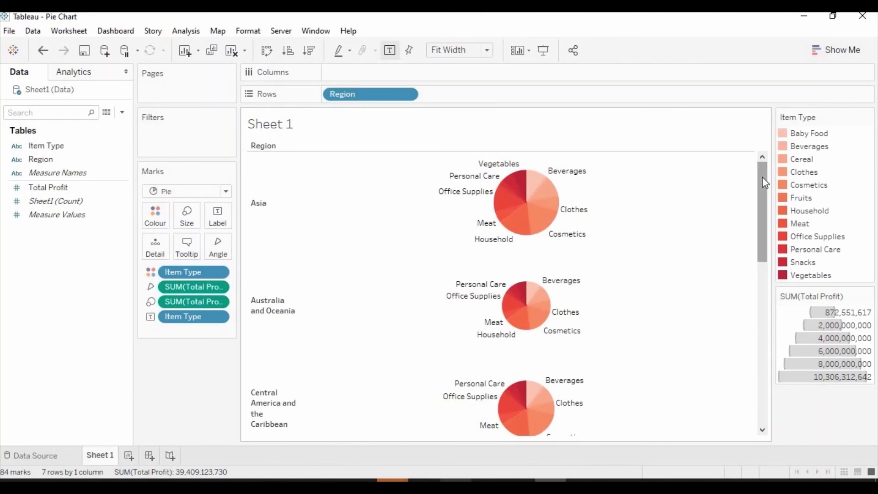
left_click_drag(763, 180, 768, 218)
scroll(768, 219, "down", 2)
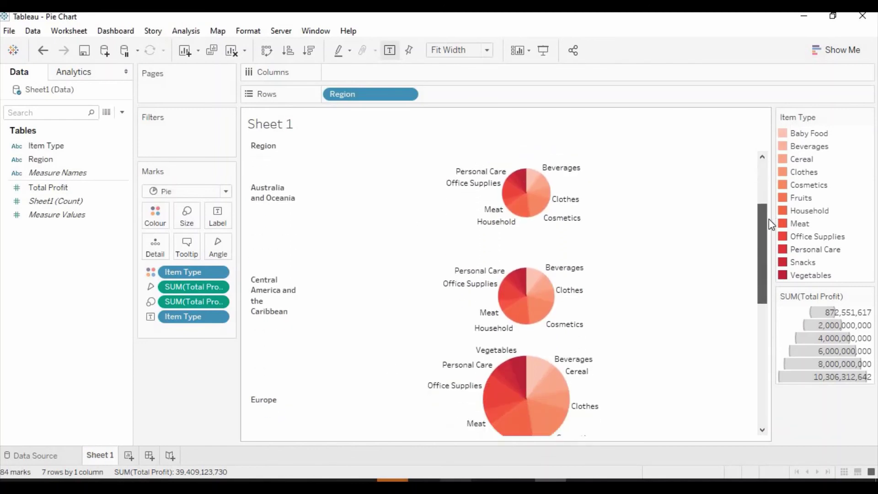
scroll(770, 280, "down", 3)
scroll(778, 363, "down", 3)
scroll(777, 385, "down", 2)
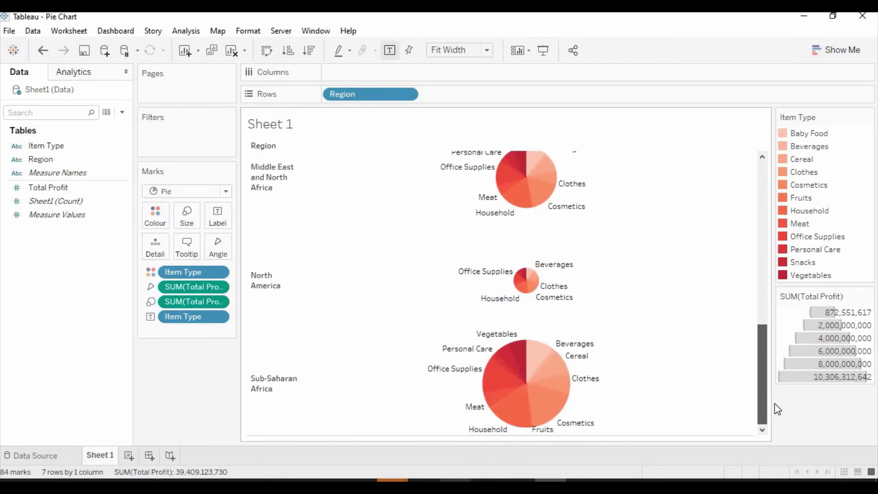
left_click_drag(768, 350, 766, 264)
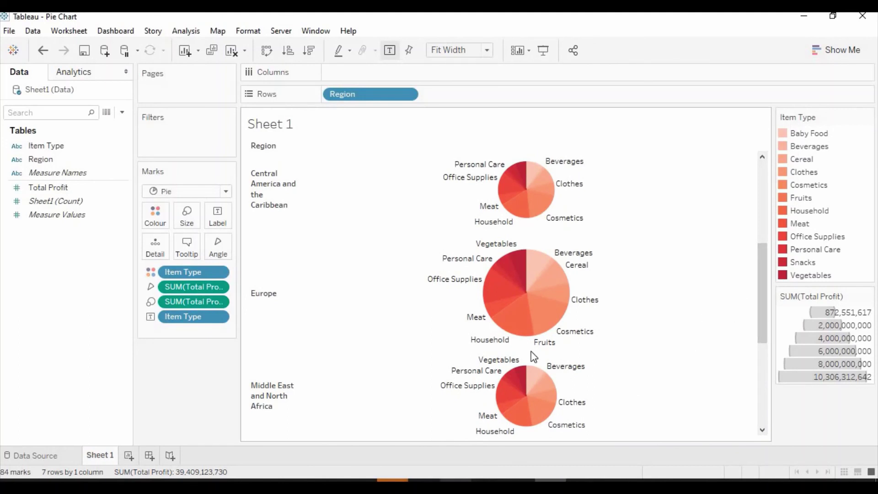
mouse_move(542, 316)
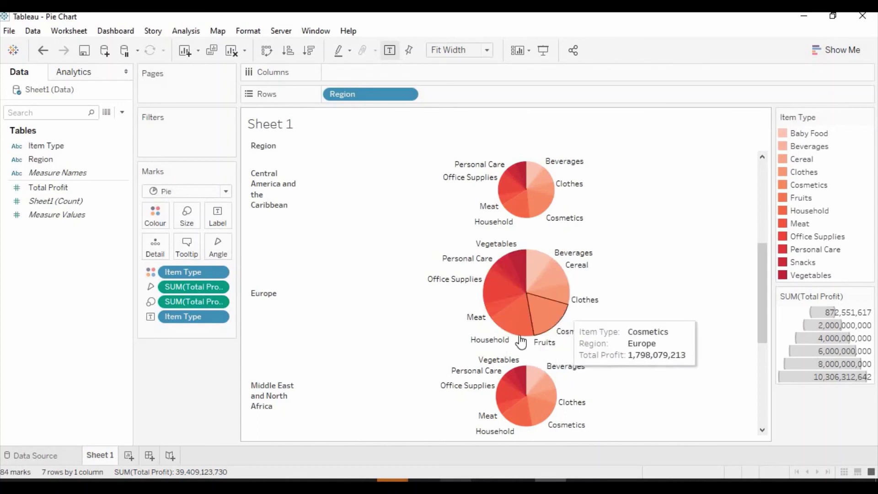
Step: Set the pie slice border colour to white in the Colour settings
left_click(161, 217)
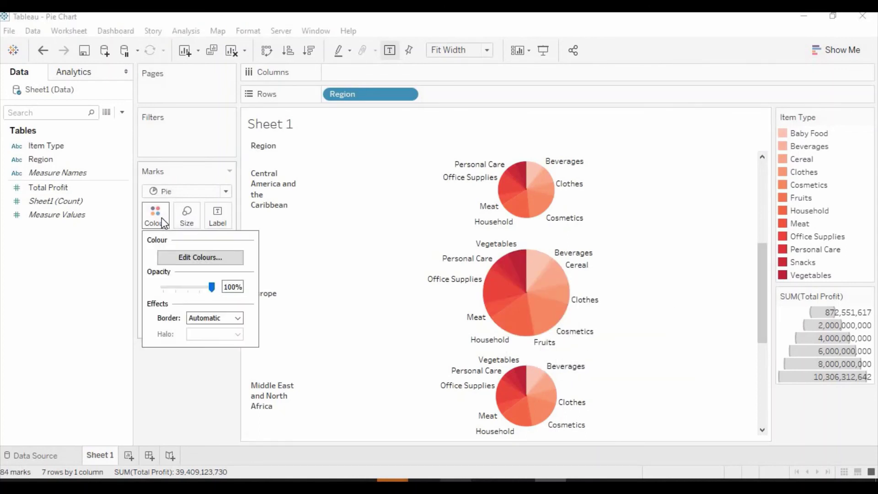
left_click(198, 317)
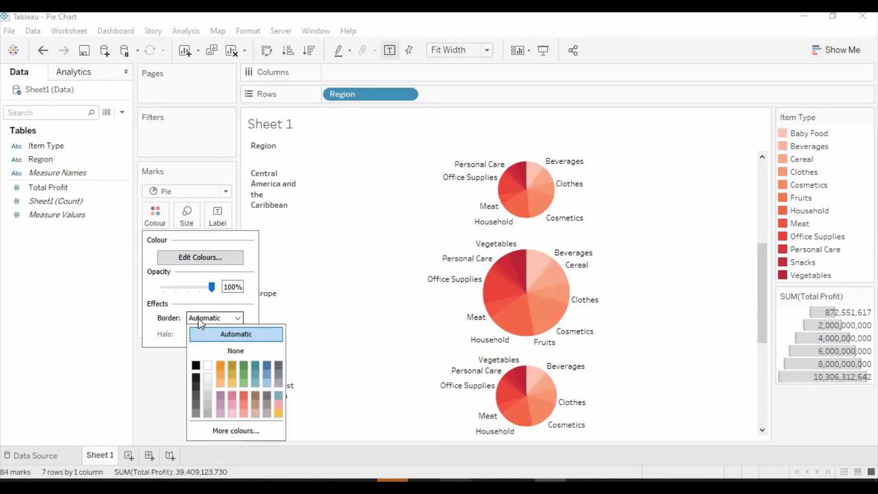
left_click(206, 365)
left_click(168, 365)
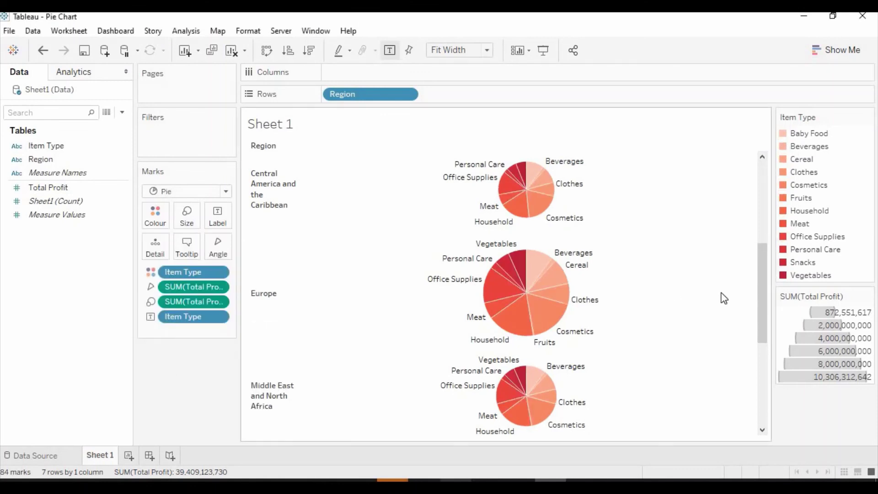
mouse_move(761, 294)
left_mouse_down()
mouse_move(756, 215)
mouse_move(725, 324)
left_mouse_up()
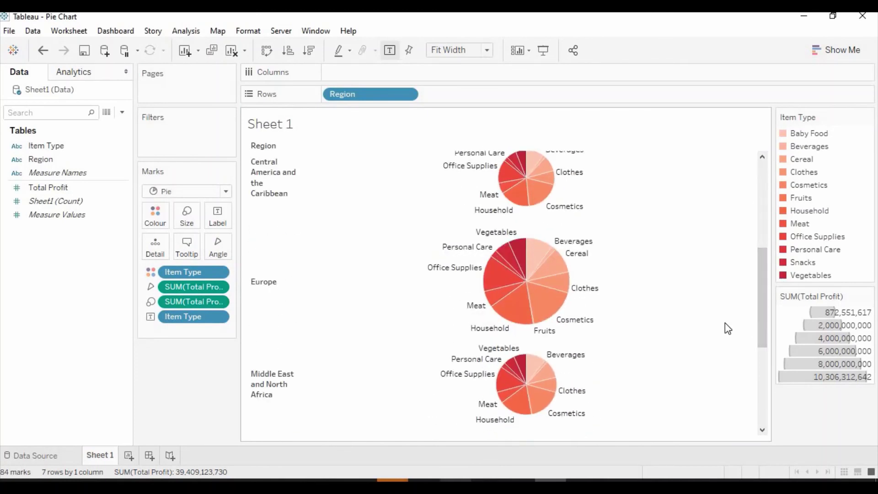